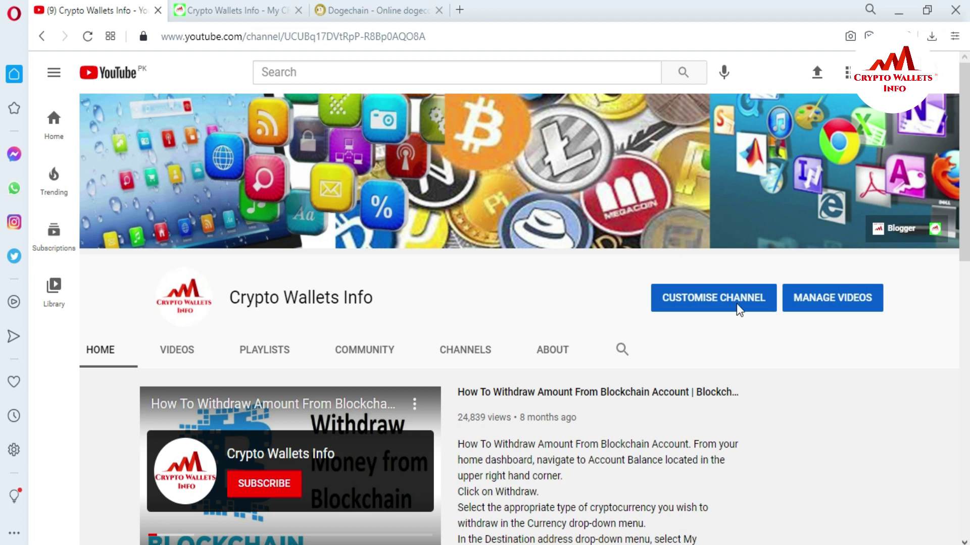
Switch from the Crypto Wallets Info site to the Dogechain online wallet page
left_click(231, 5)
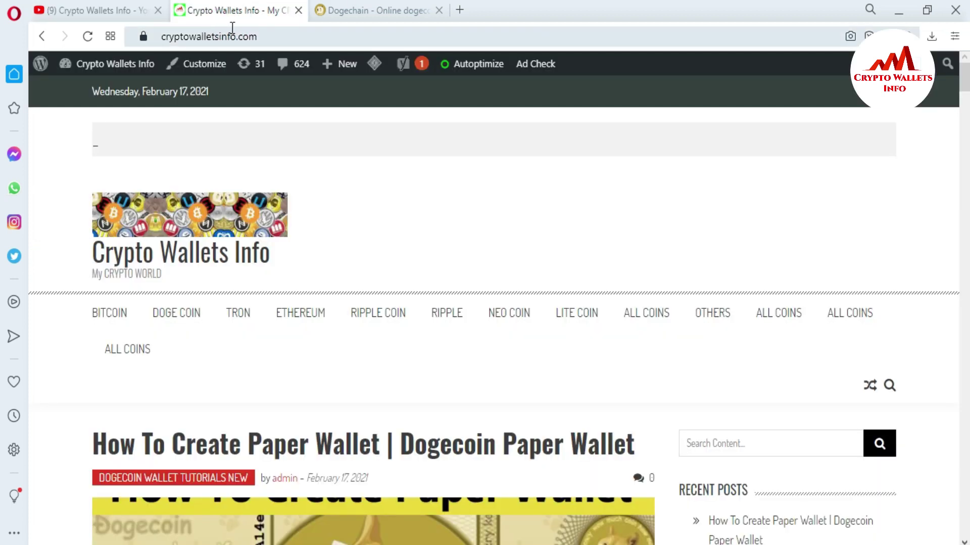
left_click(352, 6)
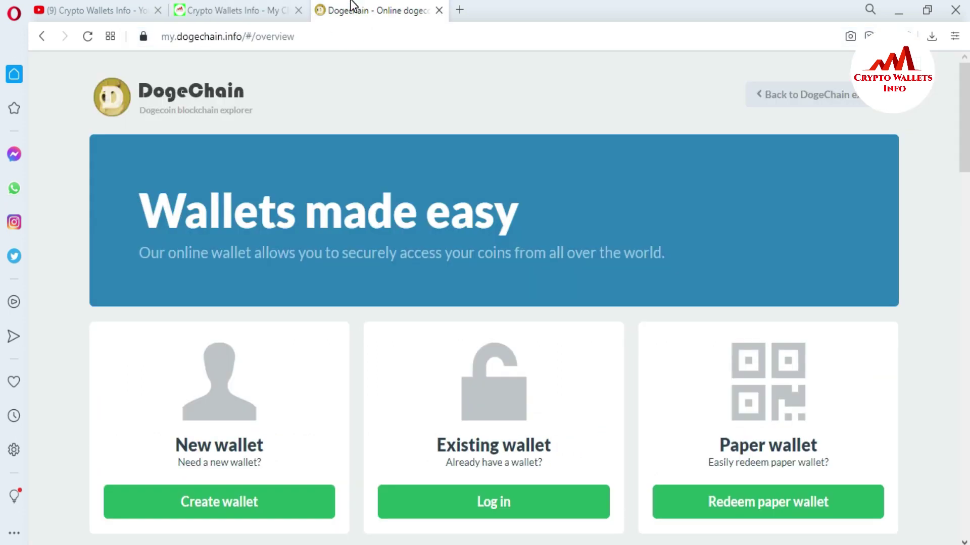
Log in with the wallet password and two-factor token, reaching the 0.00 DOGE My Wallet overview
left_click(513, 498)
left_click(460, 291)
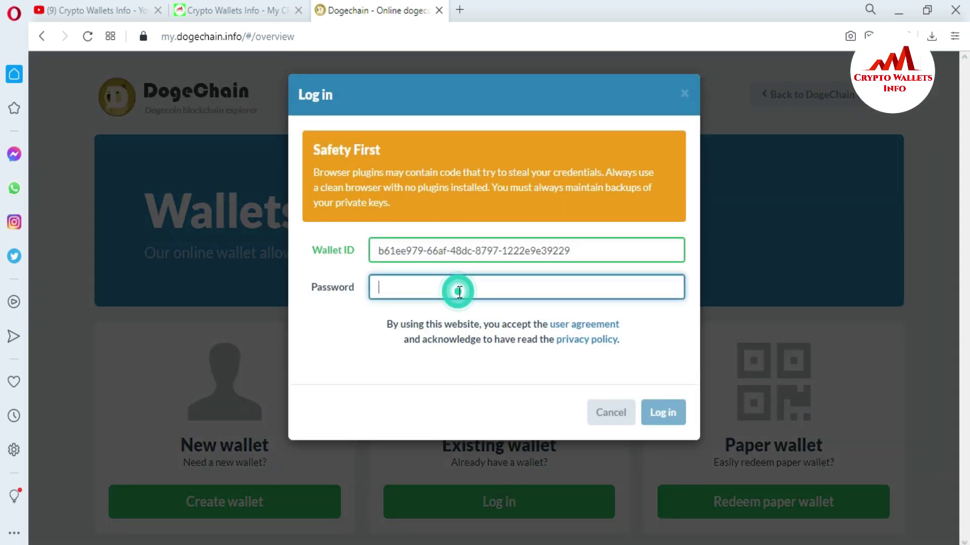
type("••••••")
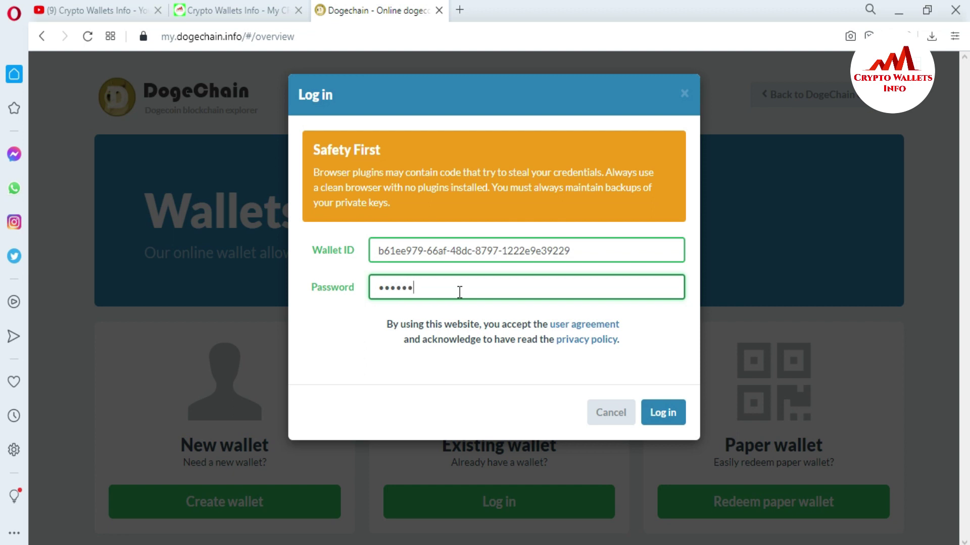
type("•••••")
left_click(670, 413)
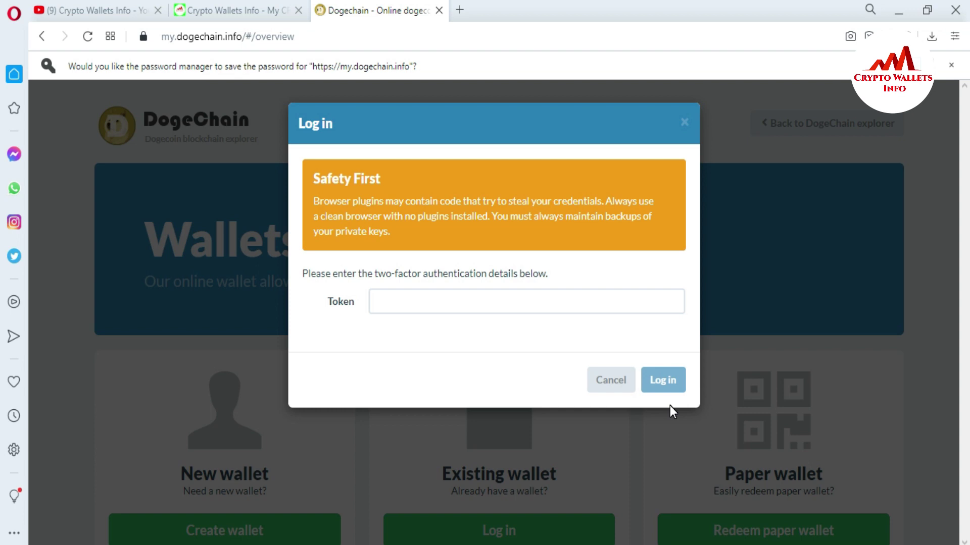
left_click(494, 303)
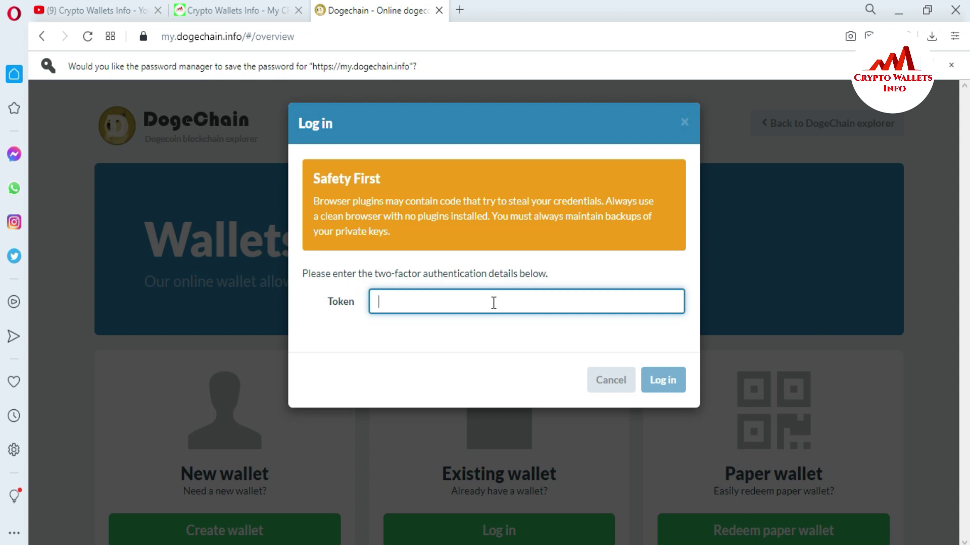
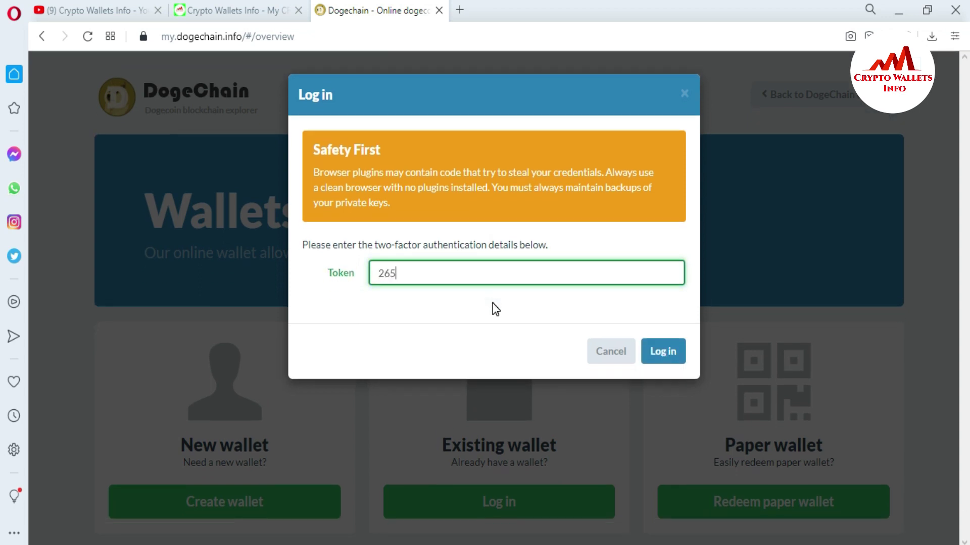
left_click(670, 347)
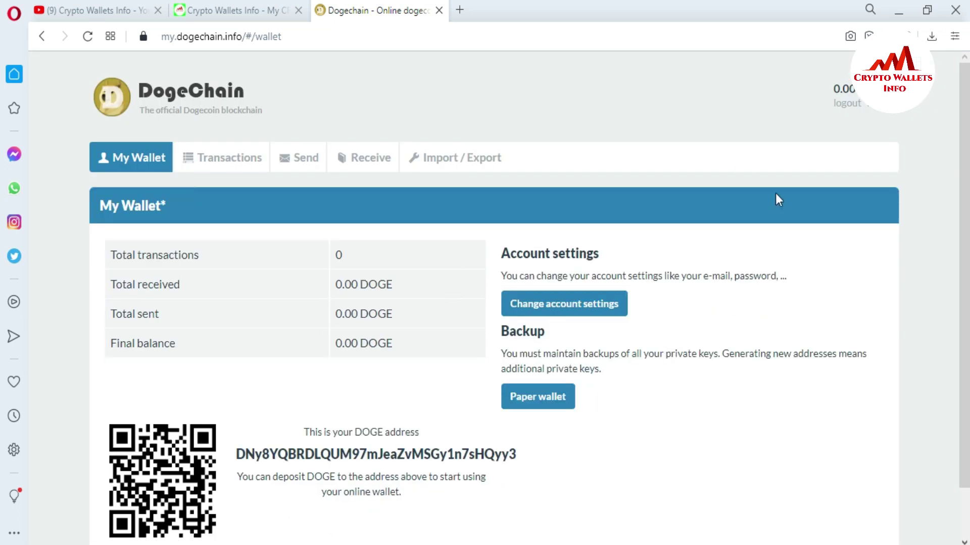
Go from the wallet overview to Account settings and show the Passwords section
scroll(4, 198, "down", 1)
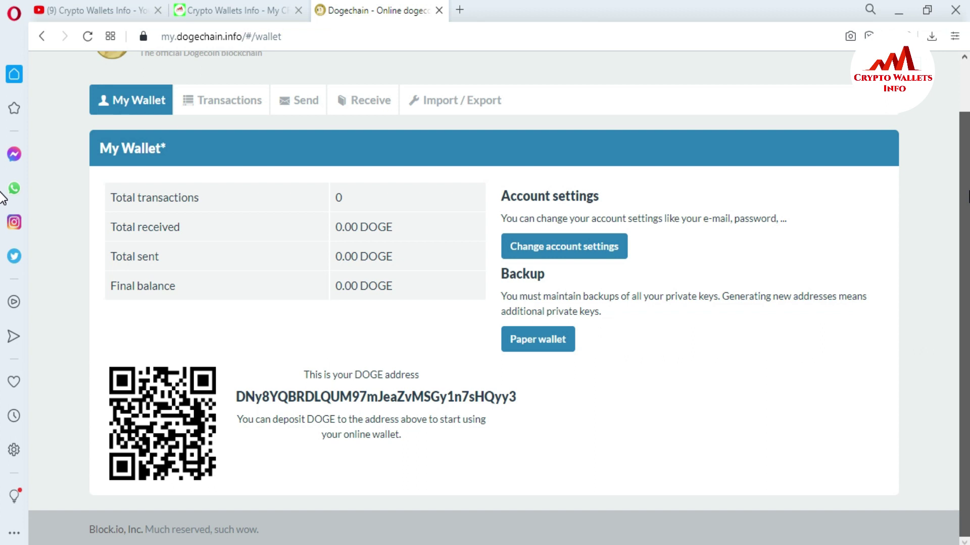
scroll(3, 151, "up", 1)
scroll(2, 127, "up", 1)
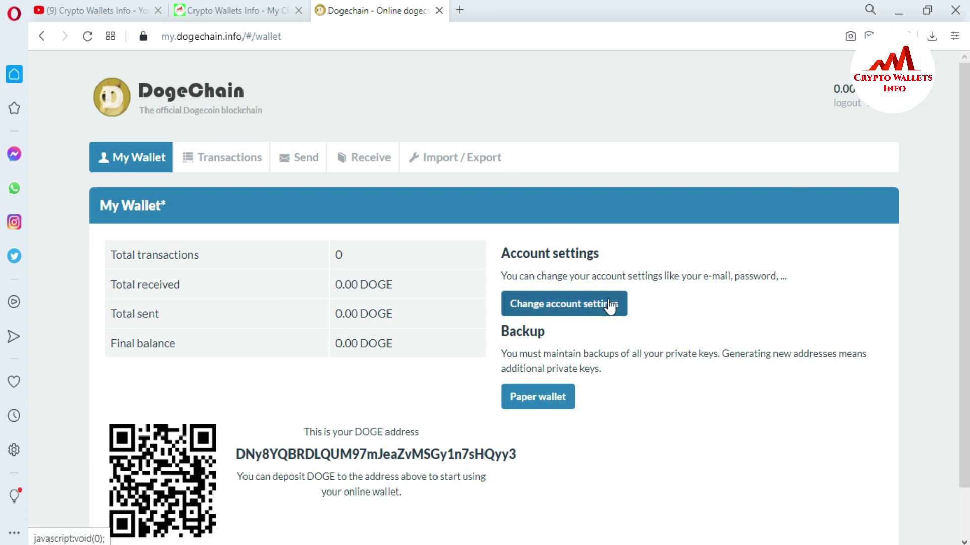
left_click(563, 308)
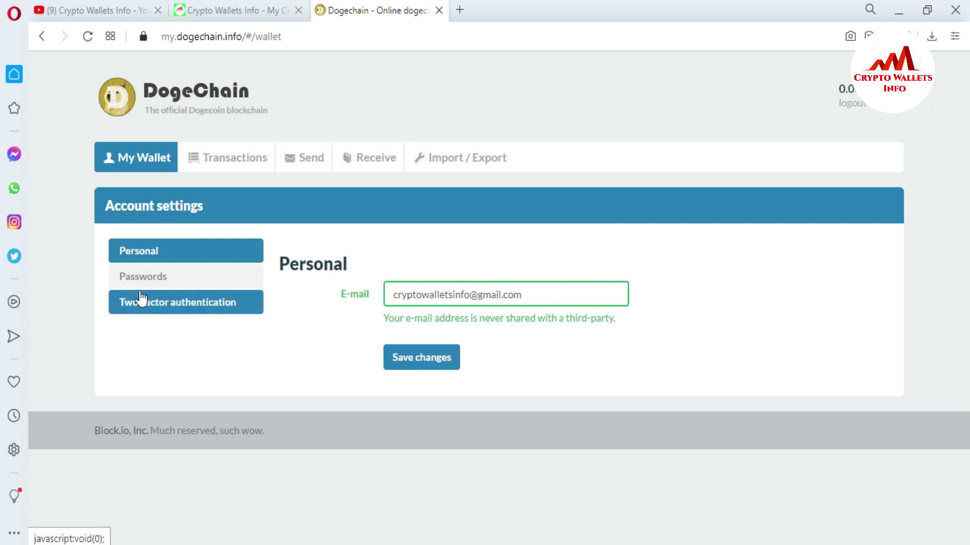
left_click(175, 283)
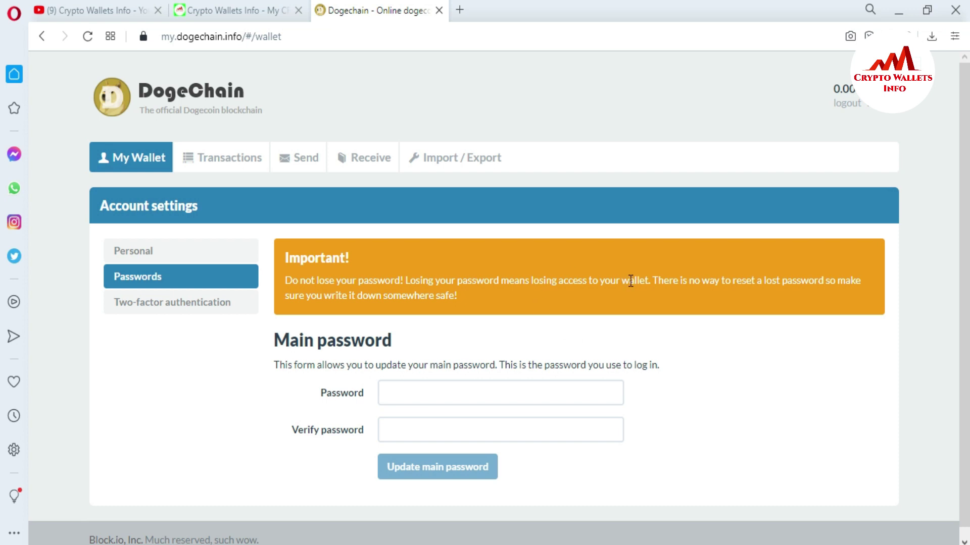
Highlight the warnings about losing access and keeping the password safe, then focus the Password field
left_click_drag(651, 280, 465, 276)
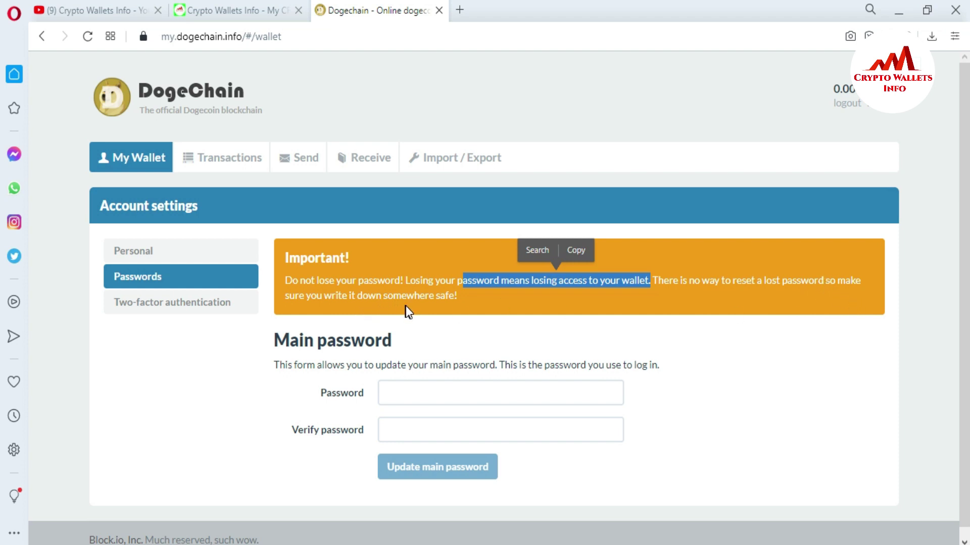
left_click_drag(458, 296, 408, 292)
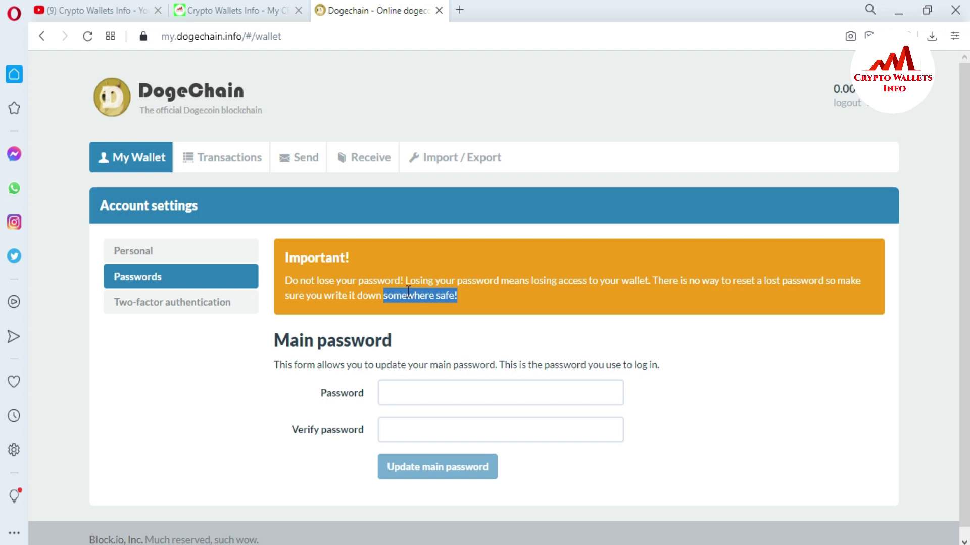
left_click_drag(408, 291, 409, 292)
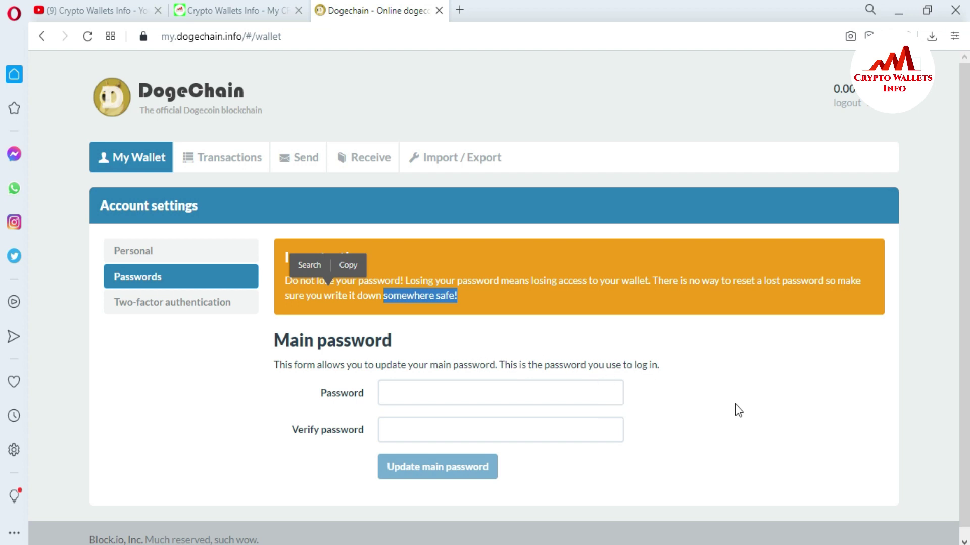
left_click(476, 399)
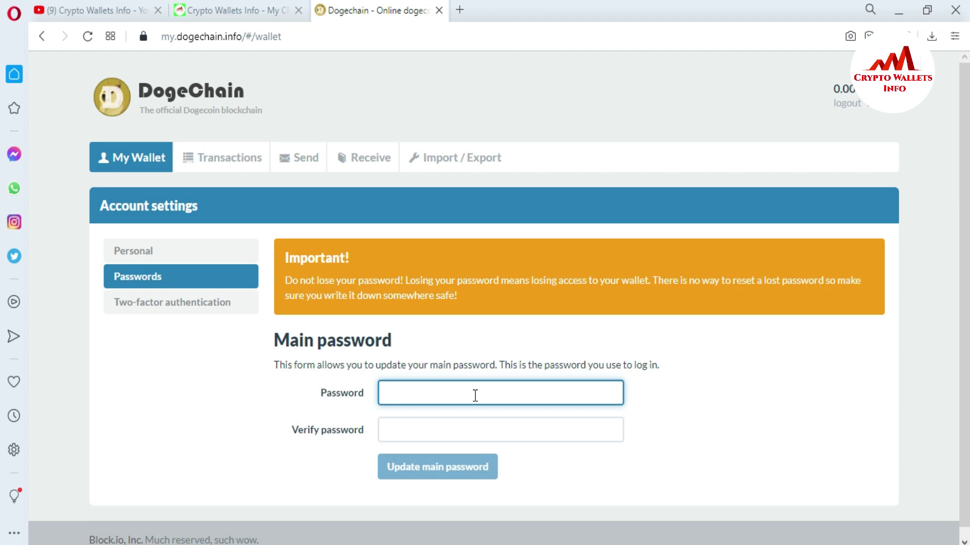
Enter the new main password in both Password and Verify password, then save it
type("•••")
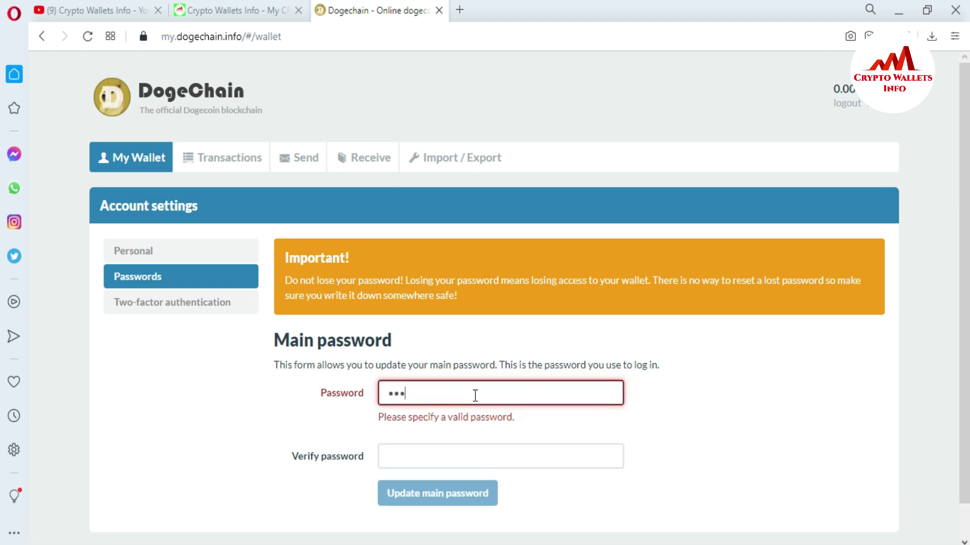
type("•••••")
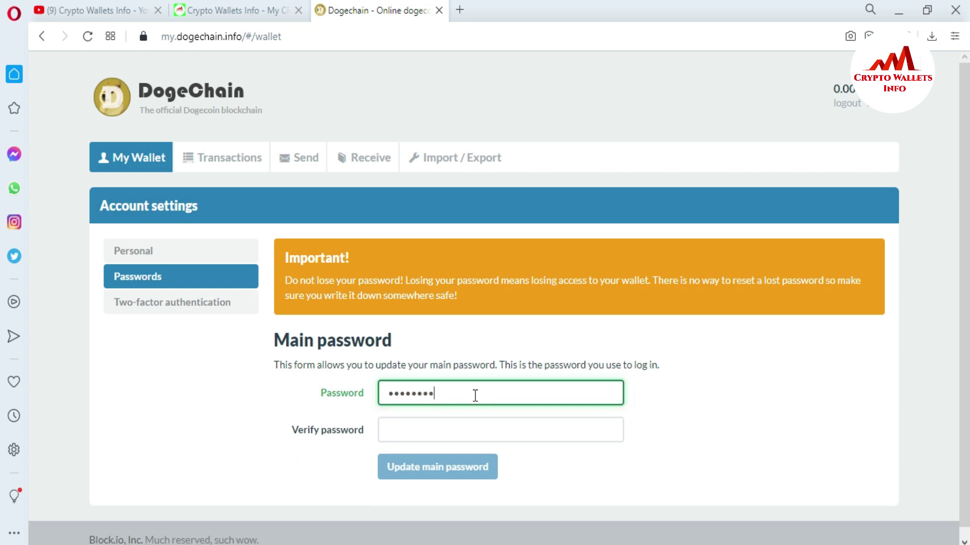
type("••••••")
left_click(474, 422)
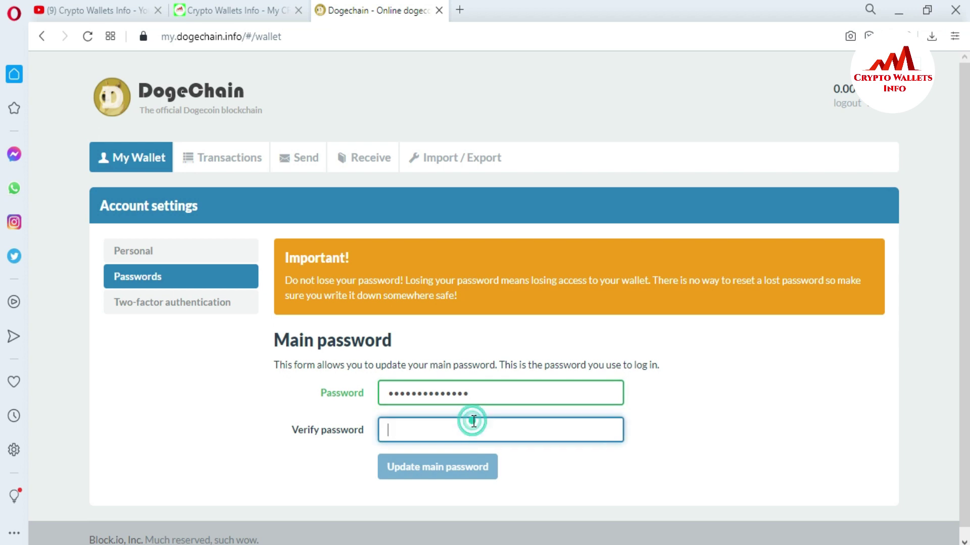
type("••••••••••••••")
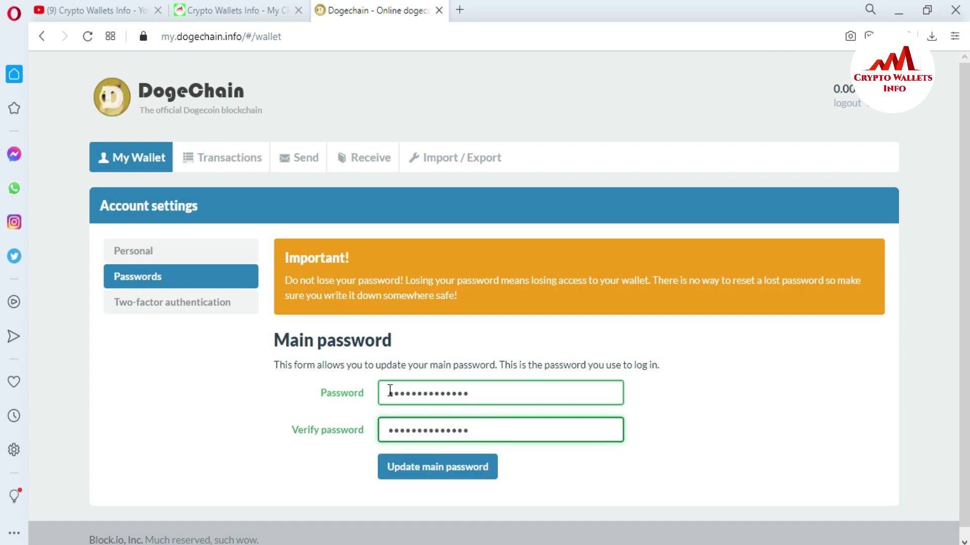
mouse_move(388, 394)
left_mouse_down()
mouse_move(468, 394)
mouse_move(387, 393)
left_mouse_up()
left_click(496, 437)
left_click(580, 502)
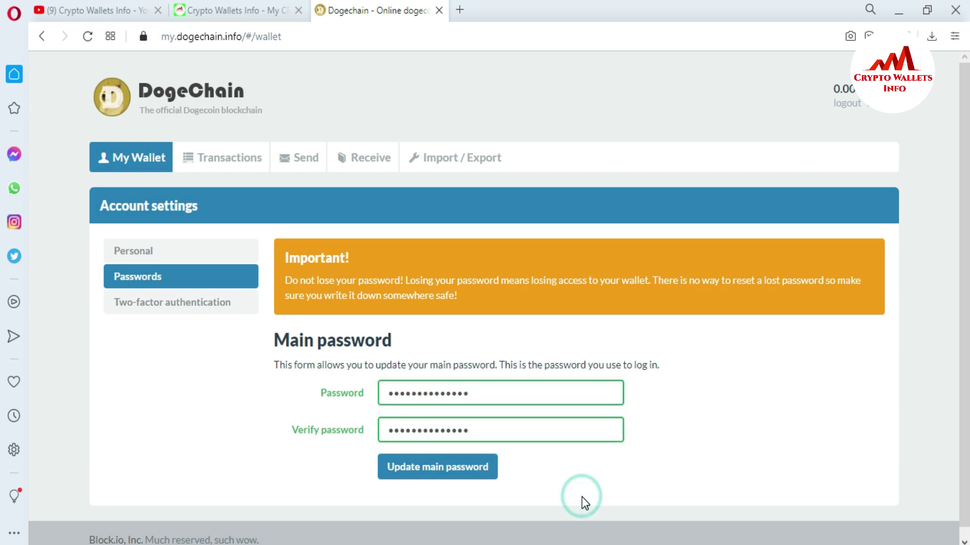
left_click(446, 464)
Log out, reopen the existing-wallet login, and select the wallet ID
left_click(843, 107)
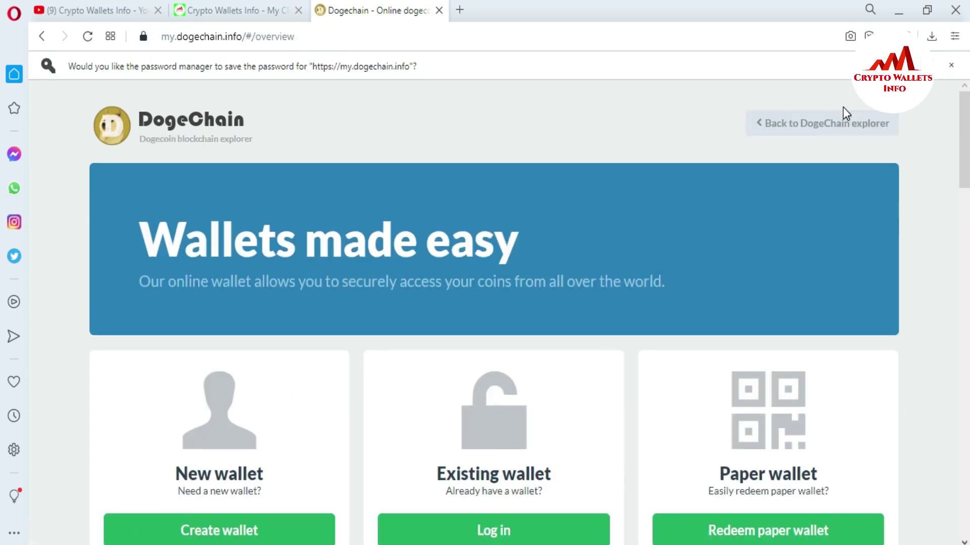
scroll(965, 195, "down", 3)
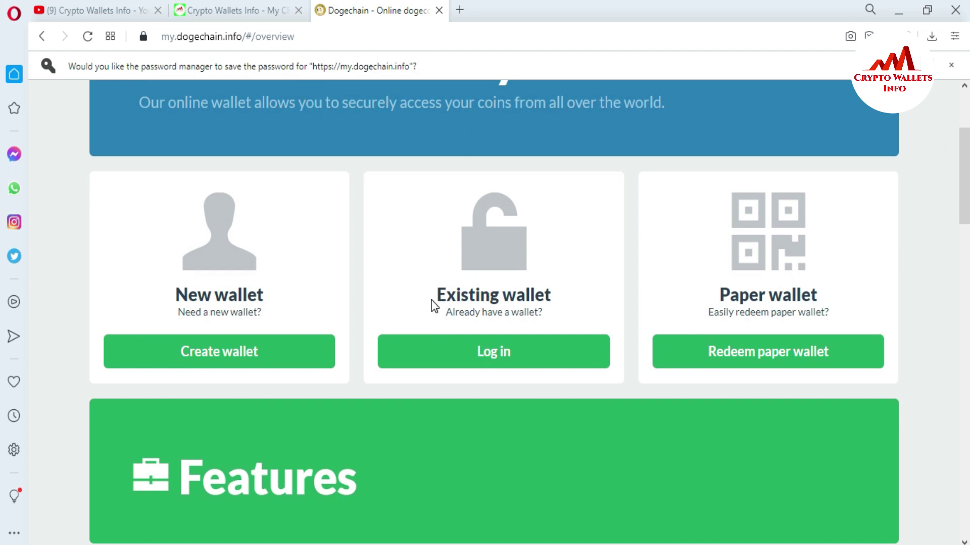
left_click(506, 354)
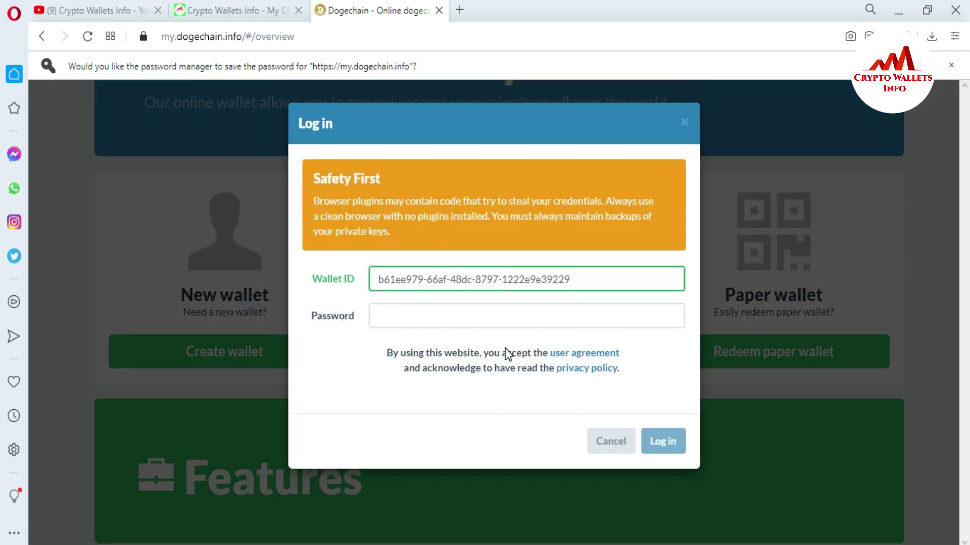
left_click(582, 277)
left_click_drag(582, 277, 370, 282)
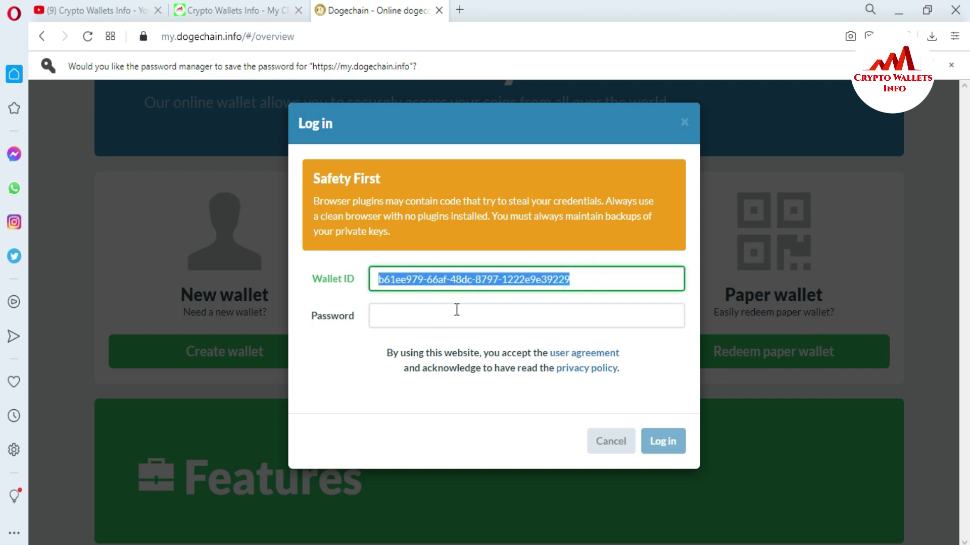
left_click(606, 279)
left_click_drag(604, 279, 398, 265)
Attempt to log in with the new password and a two-factor token
left_click(459, 315)
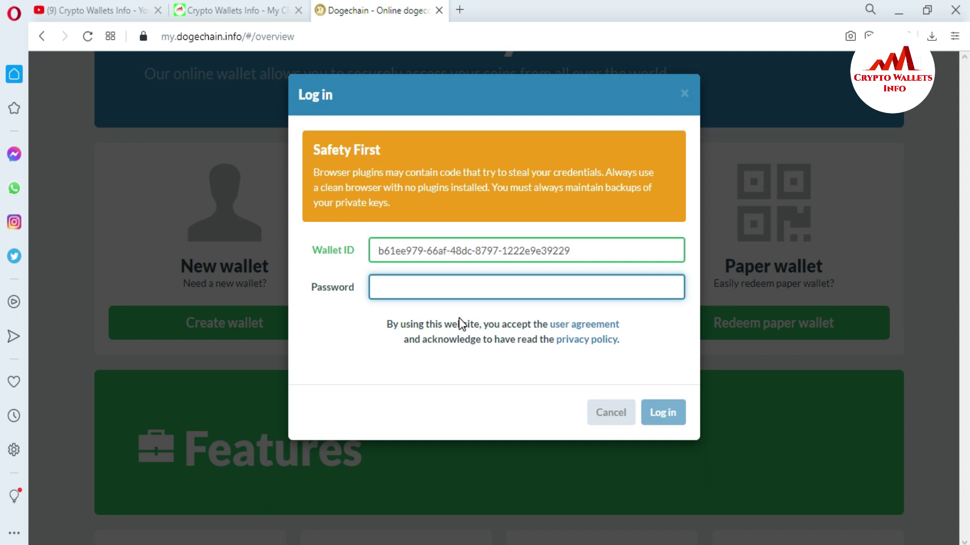
type("•••••••••••")
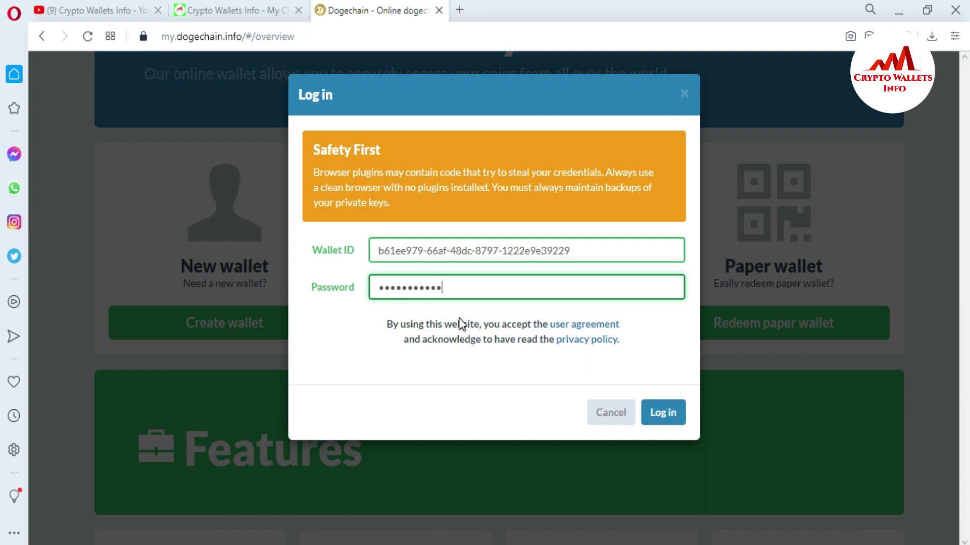
left_click(670, 417)
left_click(418, 309)
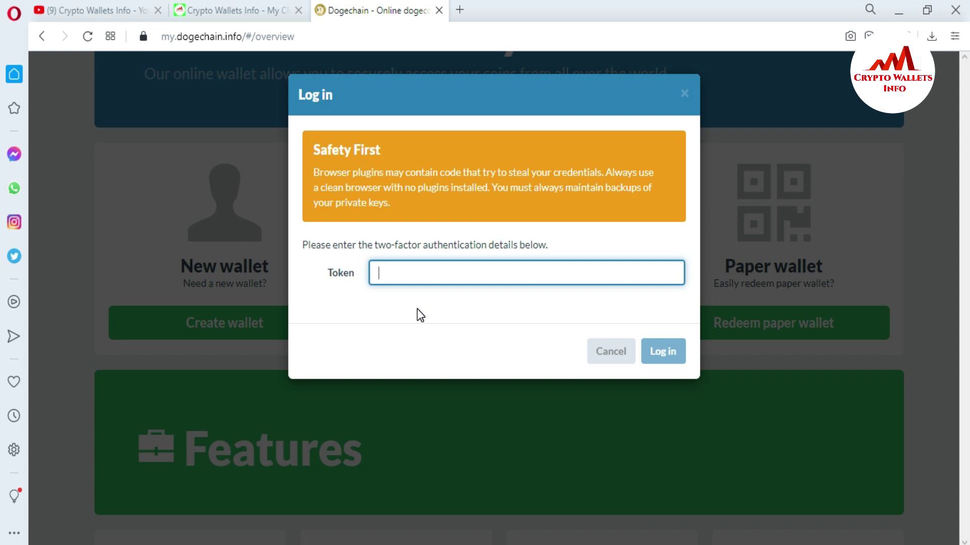
left_click(676, 355)
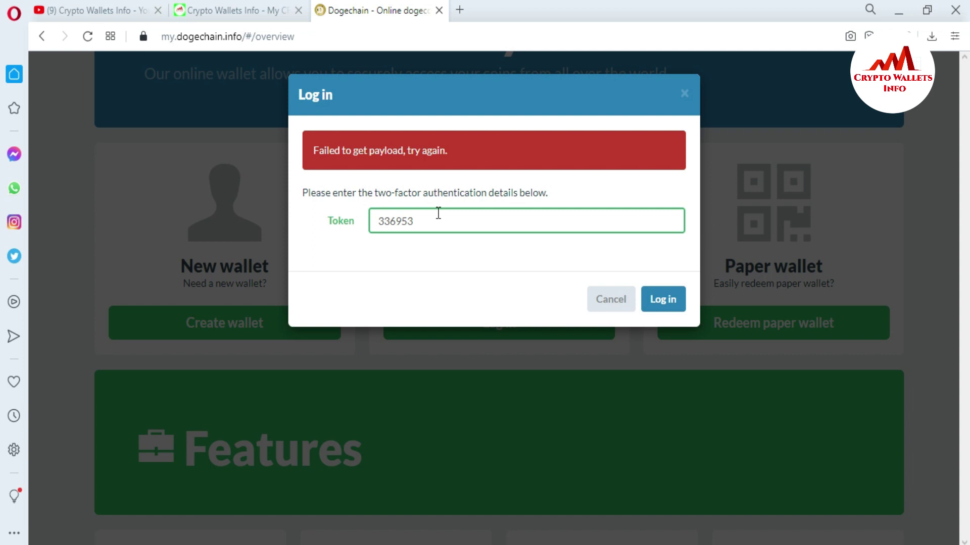
Correct the token's wrong digit, retry, and cancel after the 'Failed to decrypt wallet' error
left_click(394, 222)
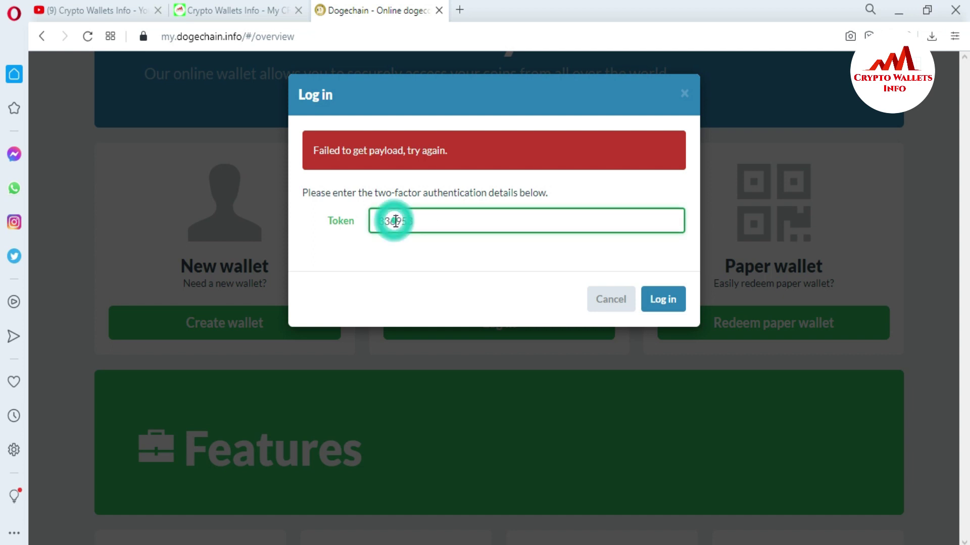
key("BackSpace")
type("4")
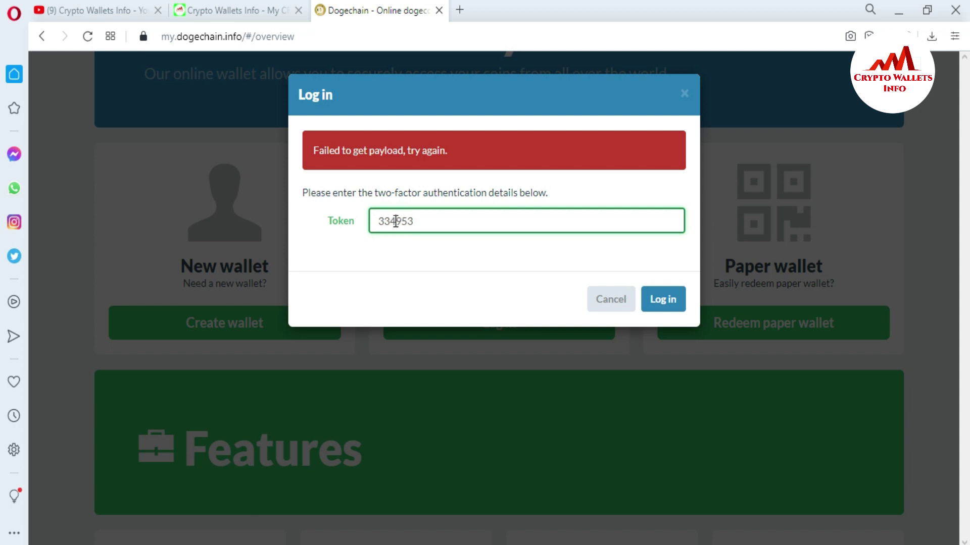
left_click(672, 299)
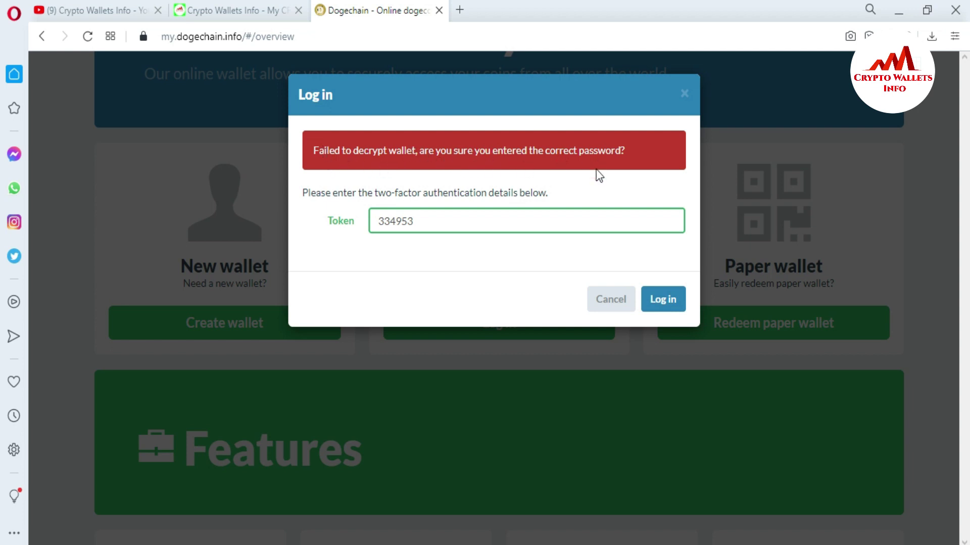
left_click(423, 221)
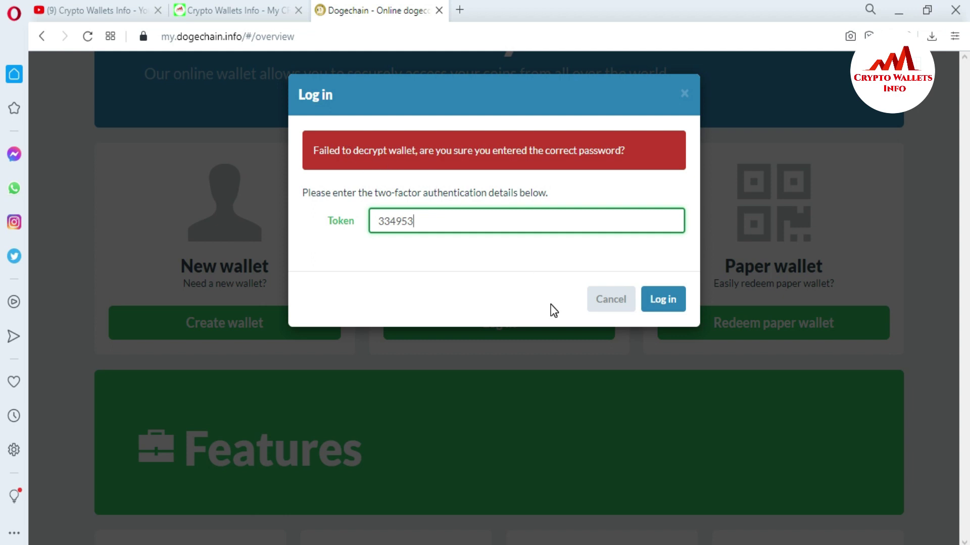
left_click(612, 301)
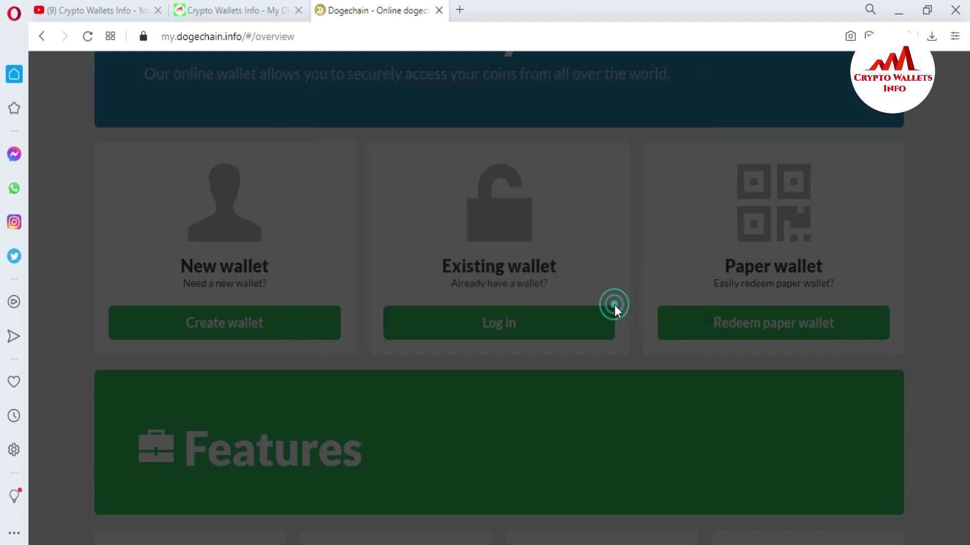
Log back in with the new password and a fresh 2FA token, reaching the 0.00 DOGE overview
left_click(460, 324)
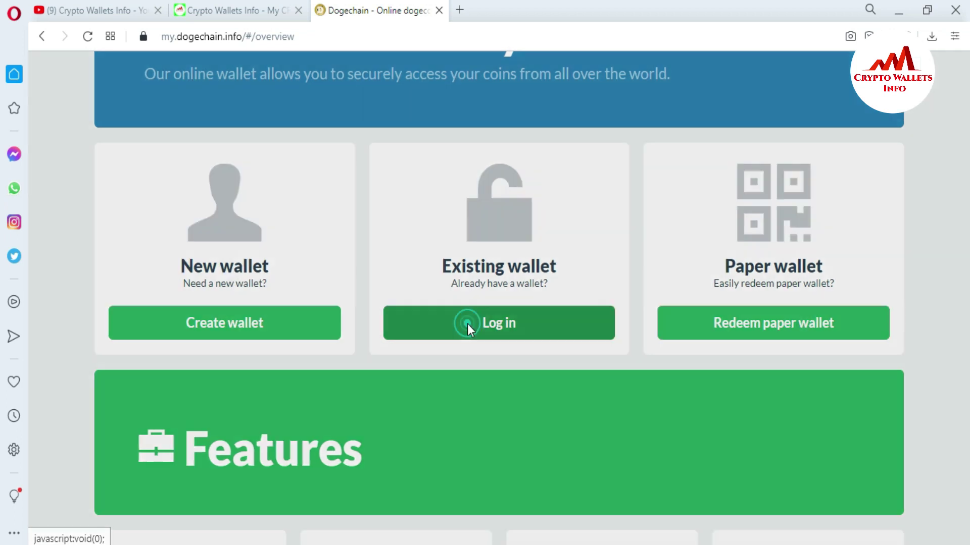
double_click(457, 285)
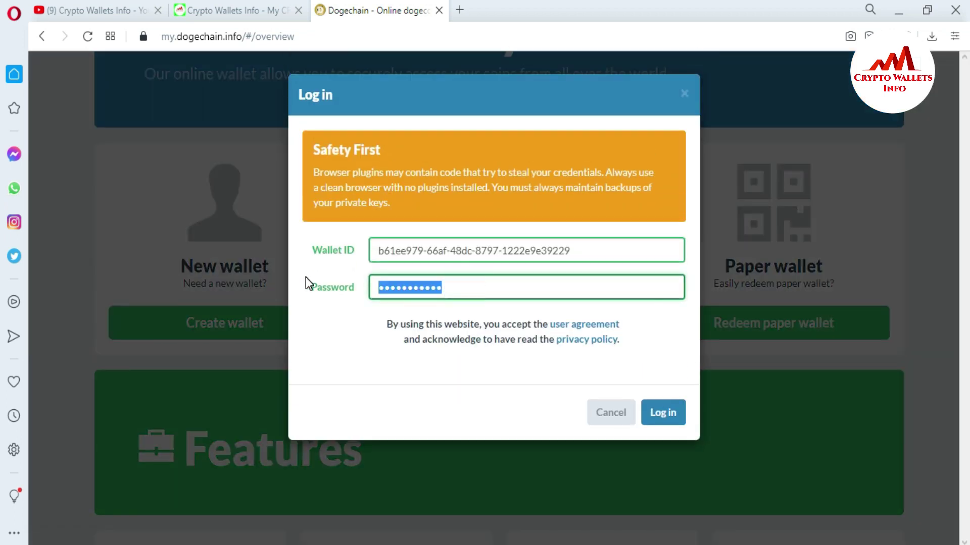
type("••")
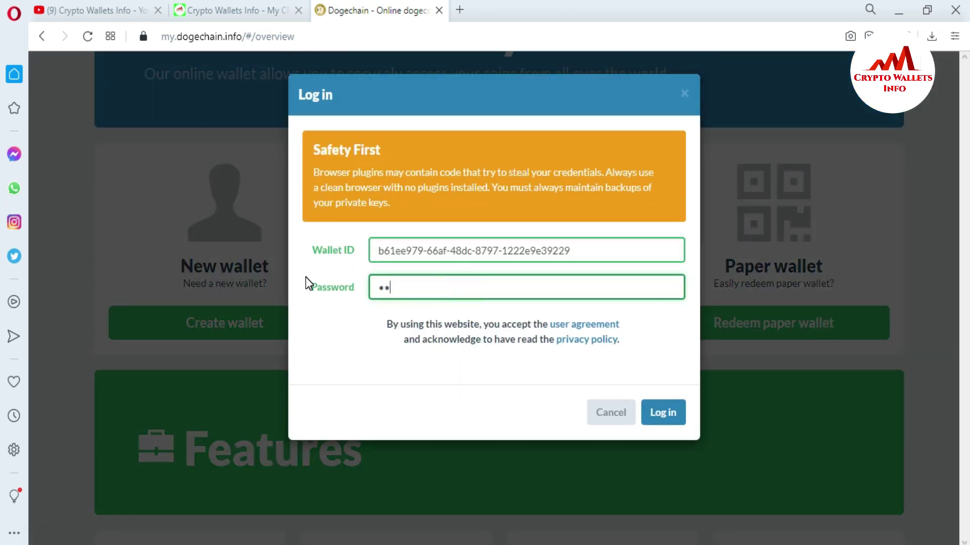
type("••••••••••••")
left_click(663, 416)
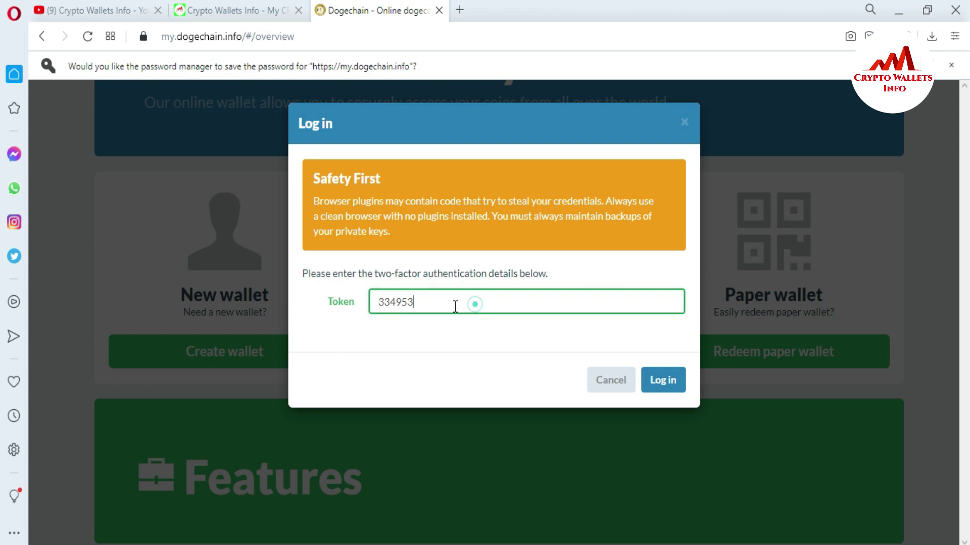
left_click_drag(455, 304, 329, 305)
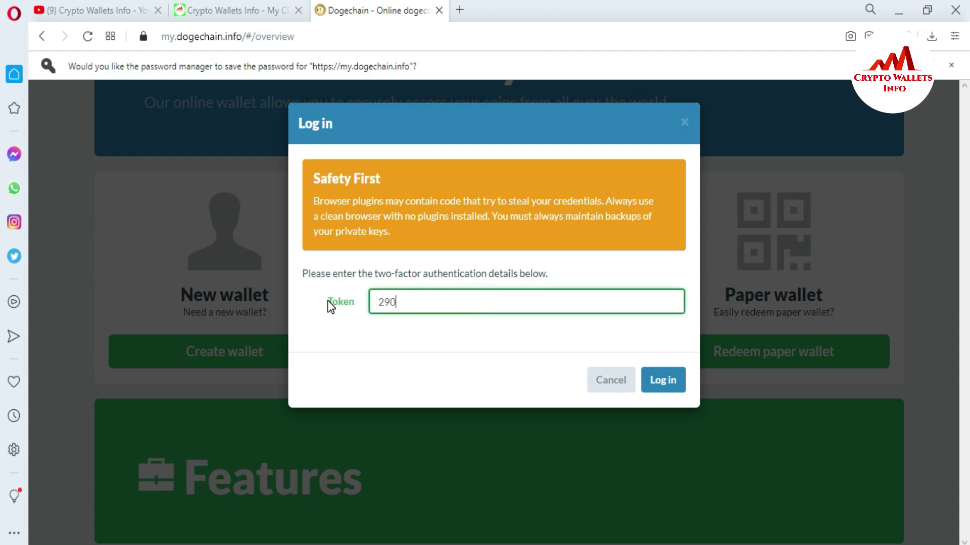
left_click(665, 379)
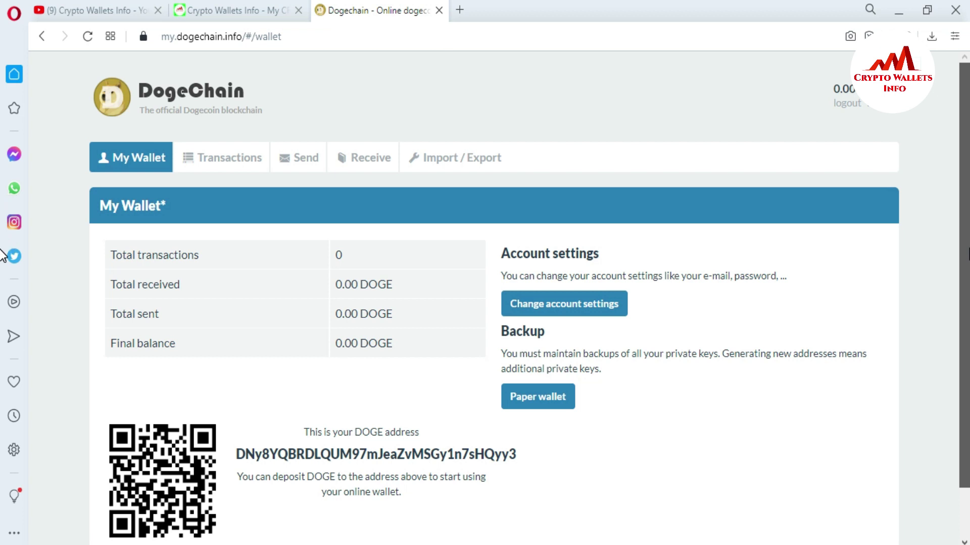
Open account settings, select and deselect the Personal e-mail address unsaved, then return to YouTube
scroll(1, 255, "down", 1)
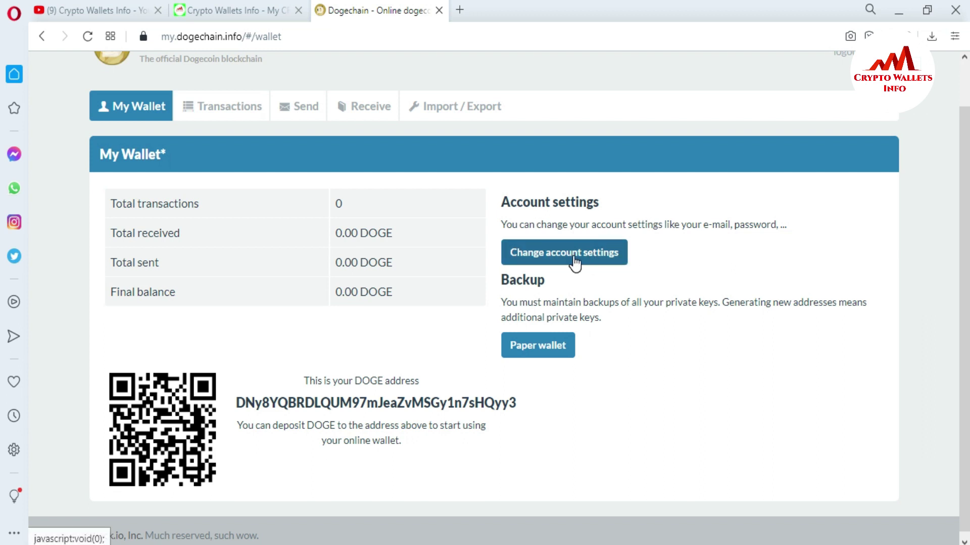
left_click(574, 258)
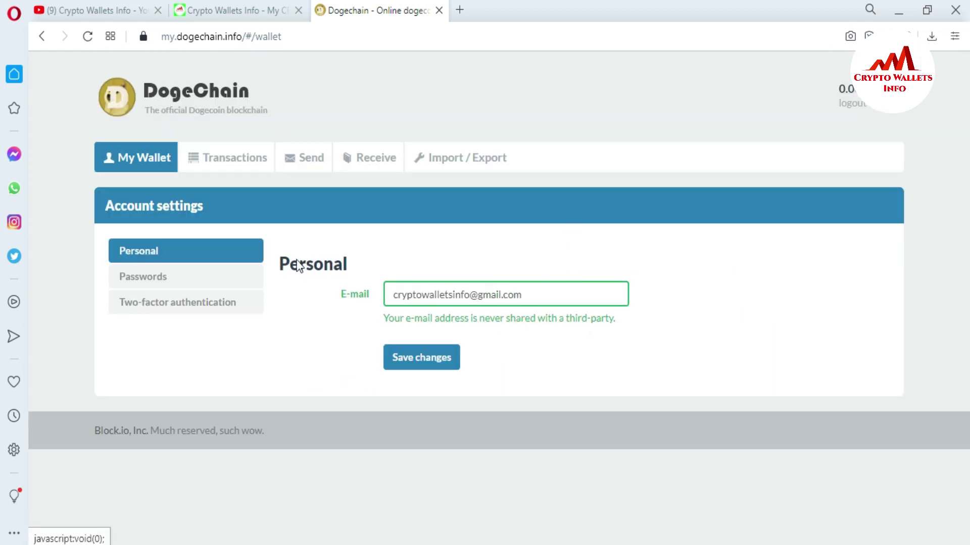
triple_click(532, 299)
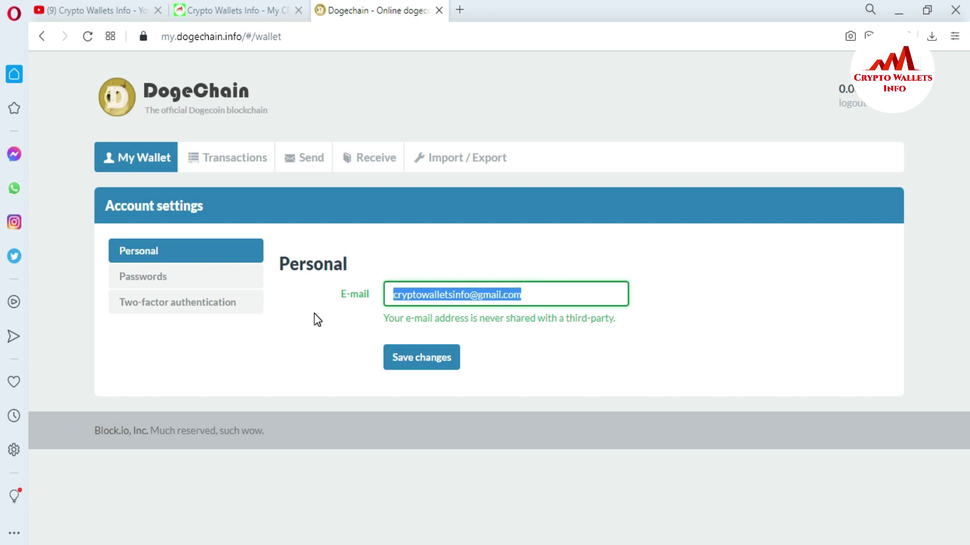
left_click(562, 295)
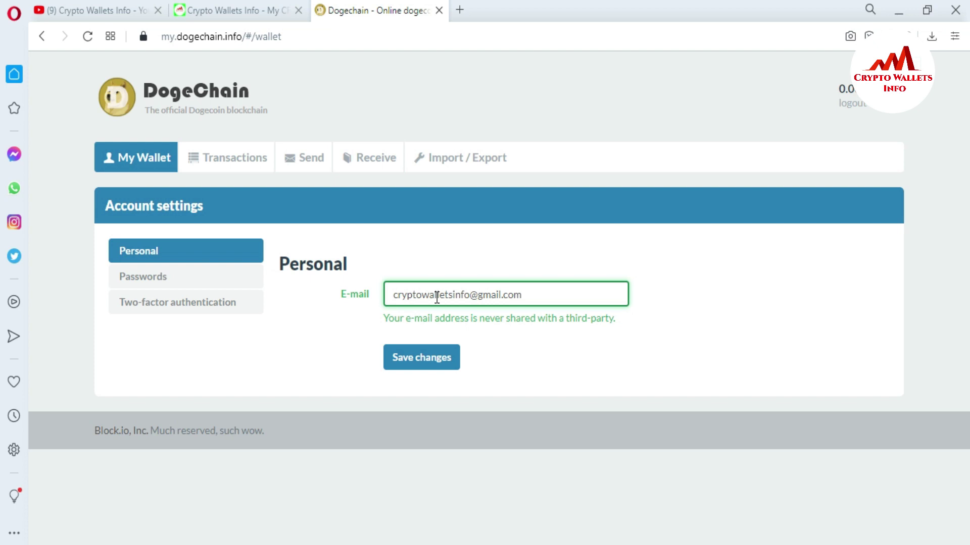
left_click(626, 341)
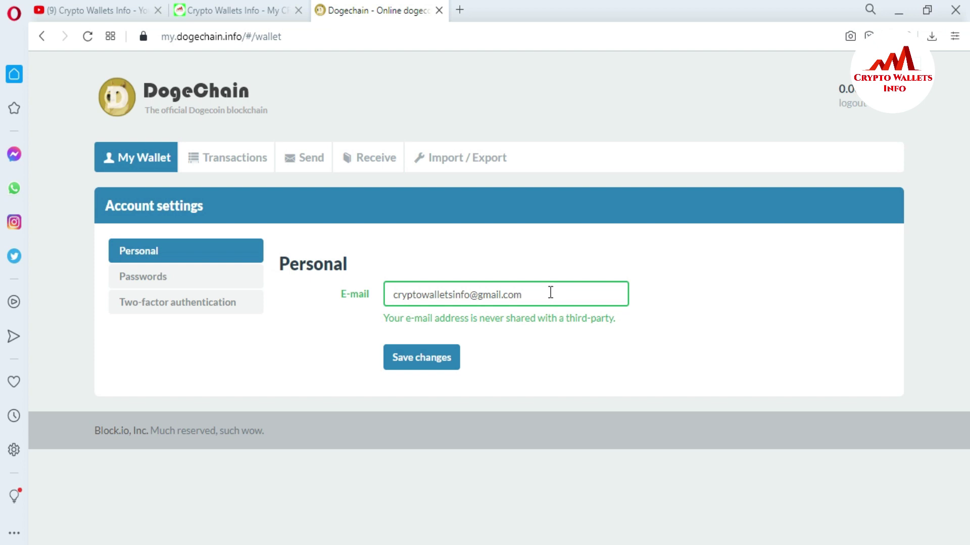
left_click(41, 7)
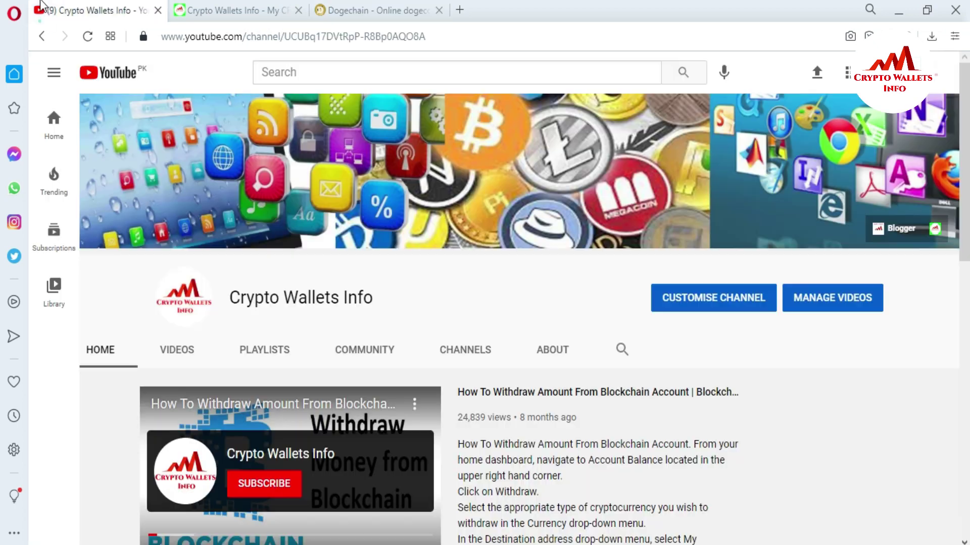
Select the Crypto Wallets Info channel name on YouTube, then move to cryptowalletsinfo.com
left_click(235, 298)
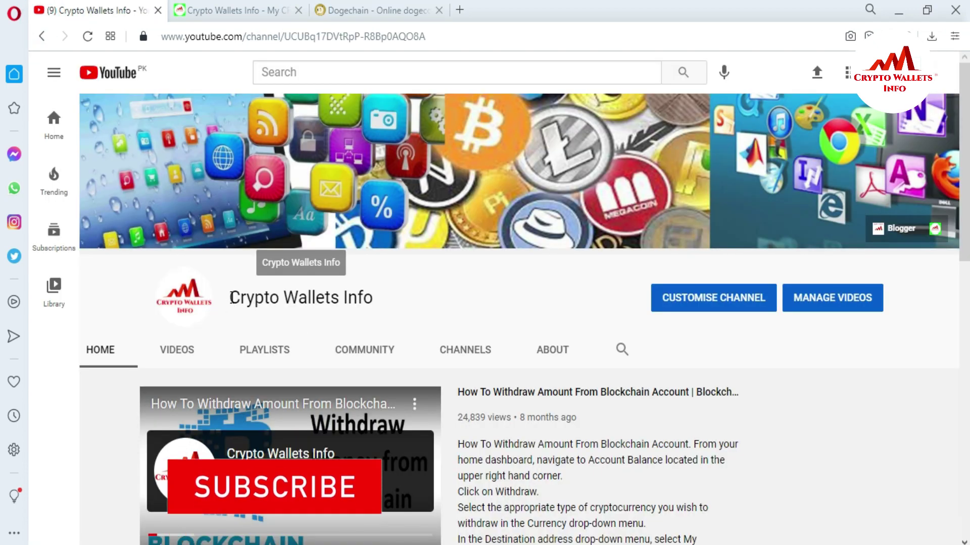
left_click_drag(239, 298, 385, 317)
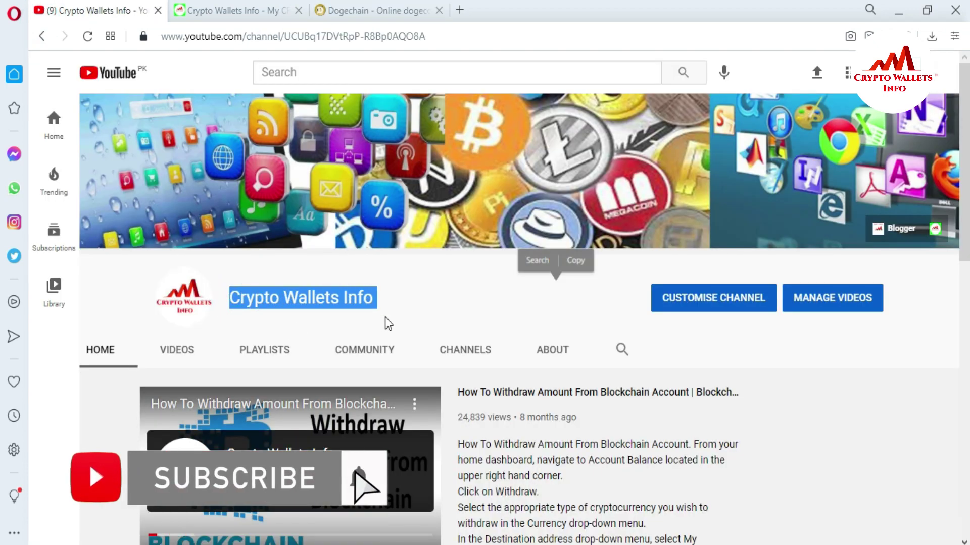
left_click(198, 10)
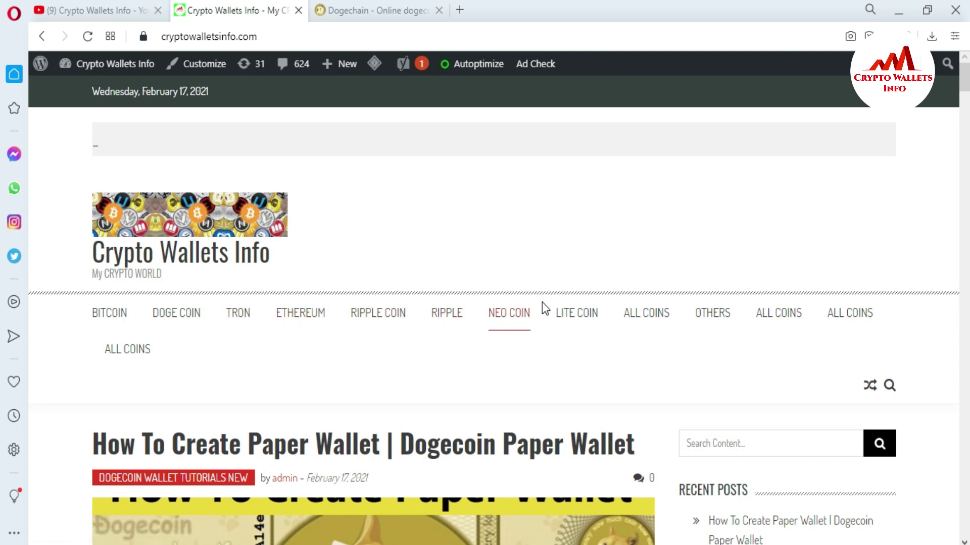
Open the DOGE COIN category, close the full-page ad, and scroll through the Dogechain posts
mouse_move(651, 323)
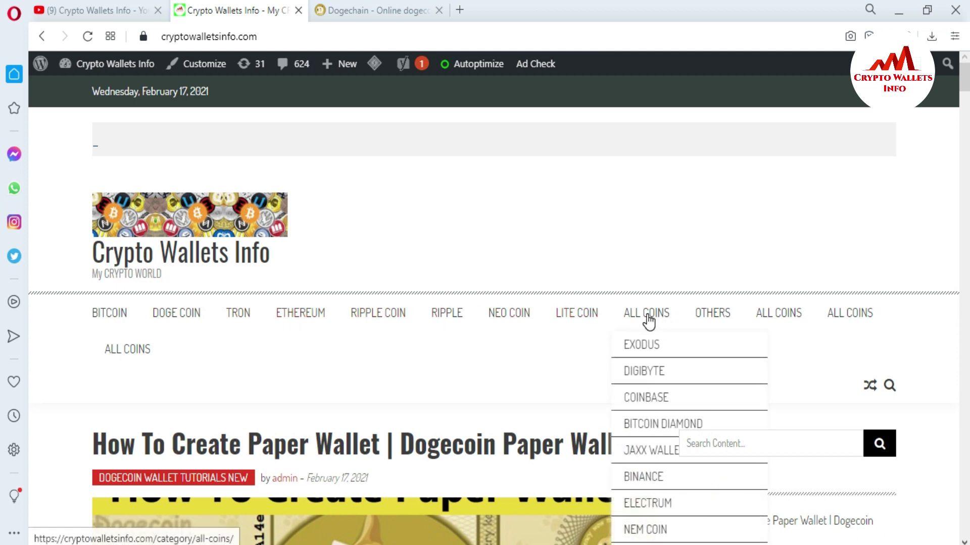
left_click_drag(965, 81, 964, 103)
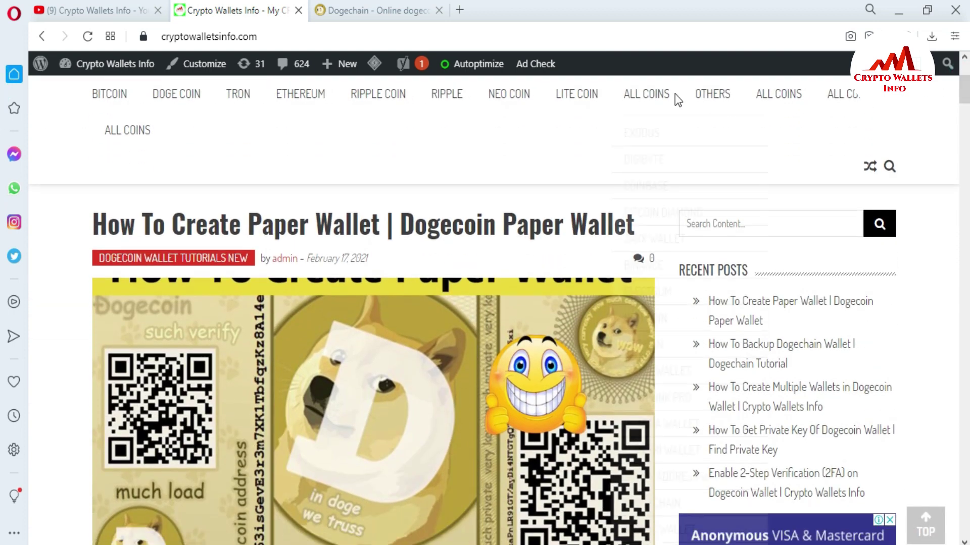
mouse_move(659, 103)
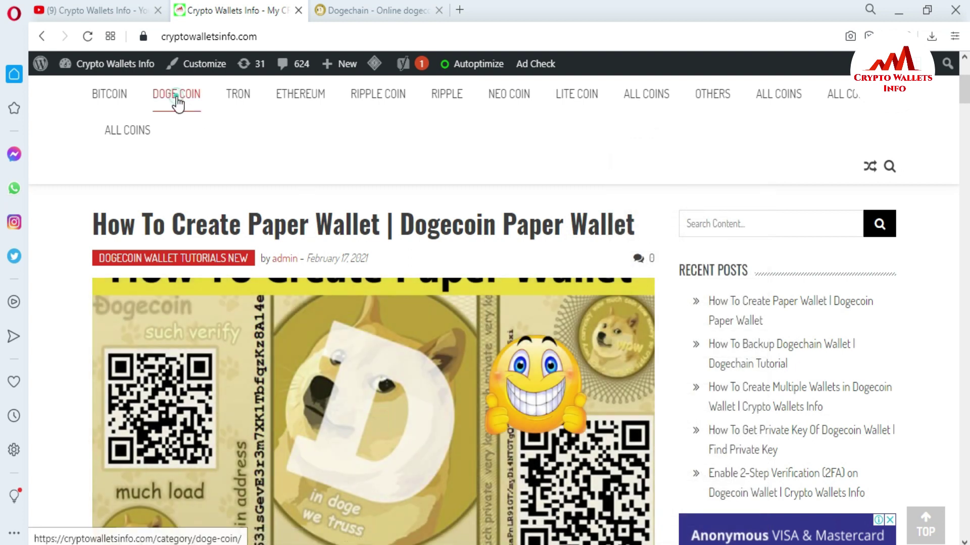
left_click(177, 101)
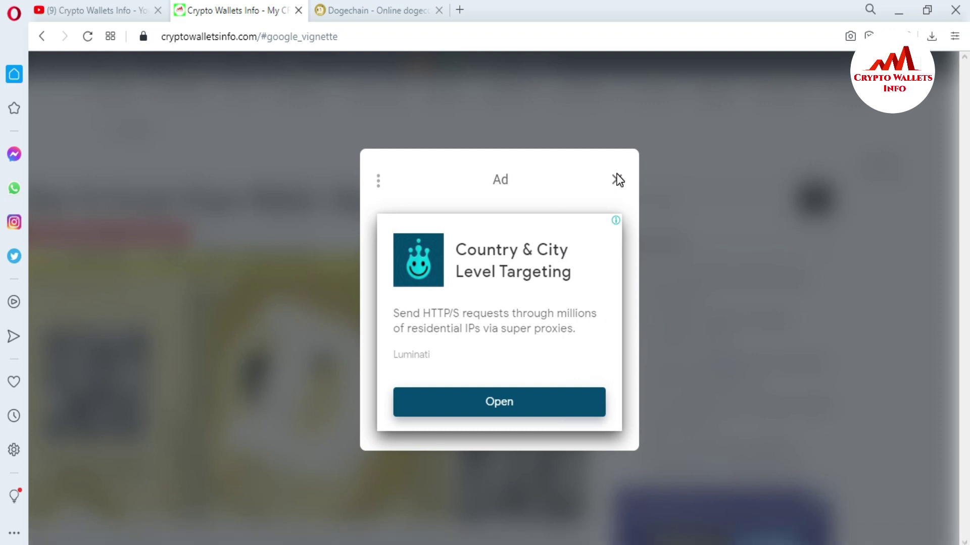
left_click(617, 180)
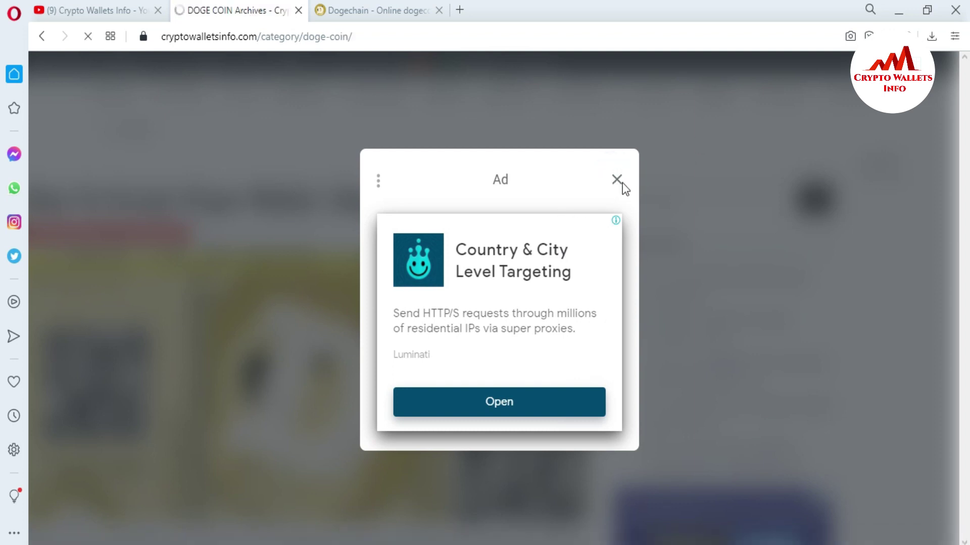
left_click(622, 183)
left_click_drag(964, 93, 5, 267)
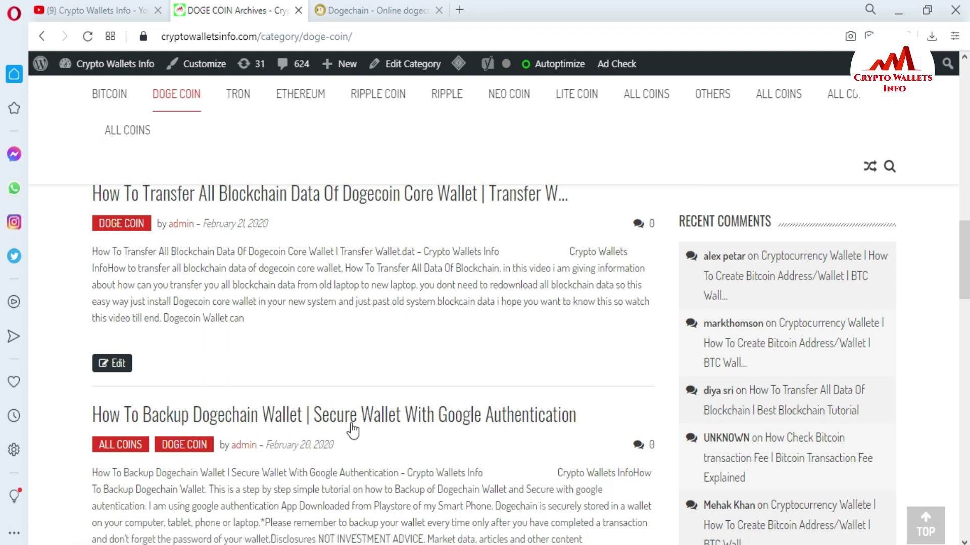
scroll(5, 282, "down", 5)
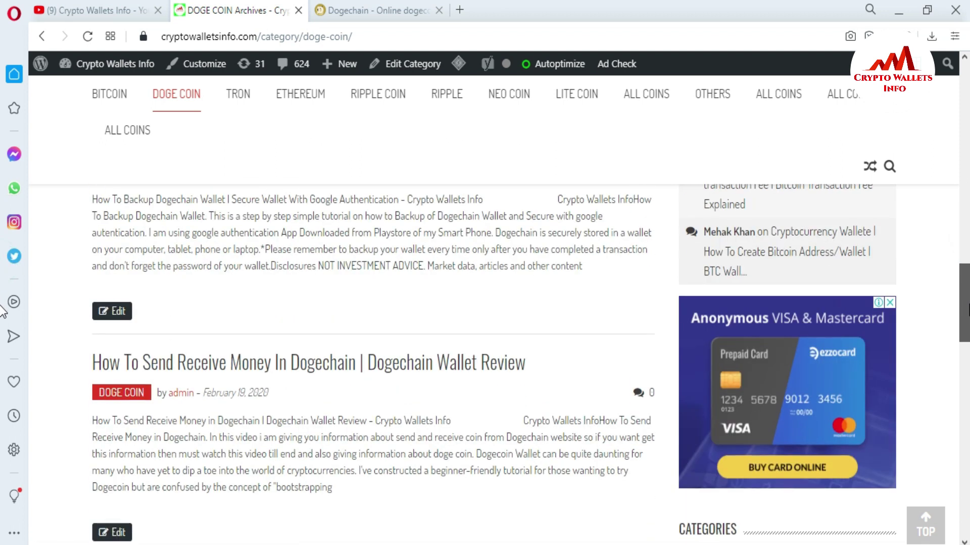
scroll(2, 313, "down", 1)
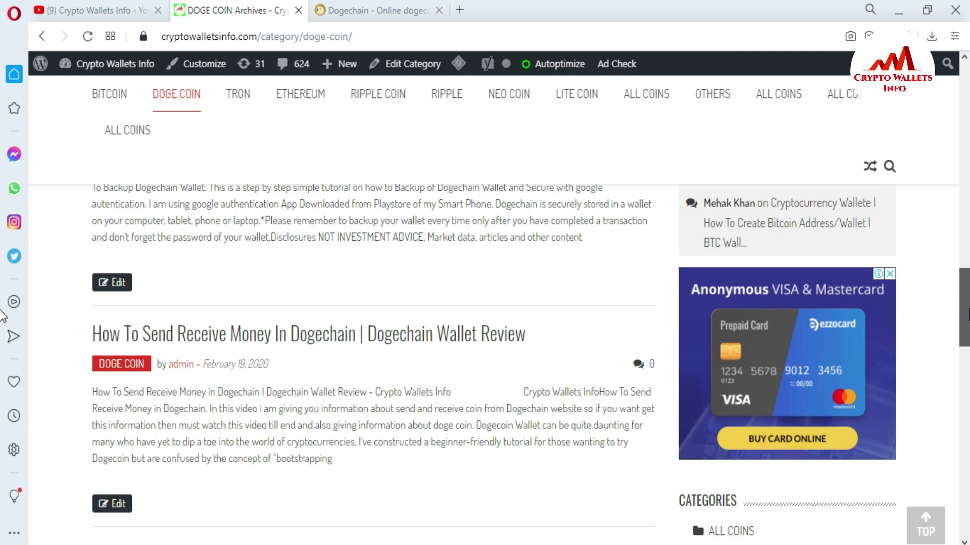